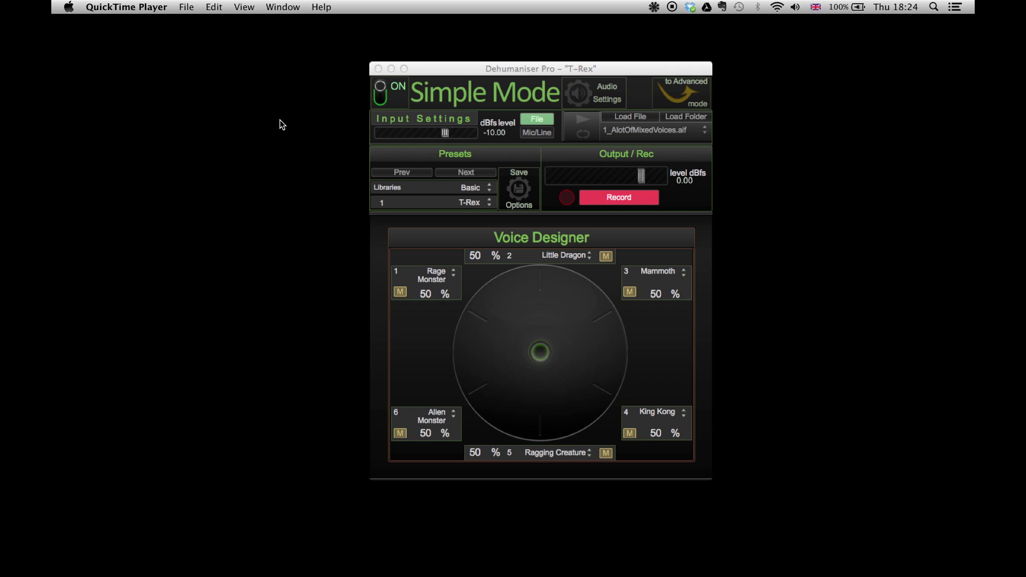
Step: Focus the Dehumaniser Pro window over QuickTime Player
click(670, 94)
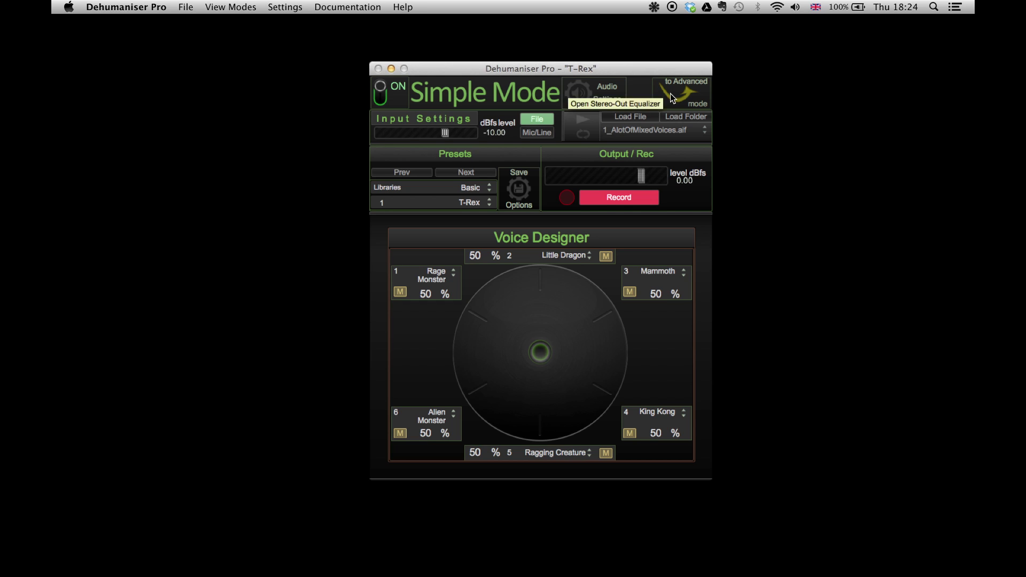
Step: Switch to Advanced Mode, place the routing matrix to the right, and set Animal Convolution's self-route to 2%
click(670, 94)
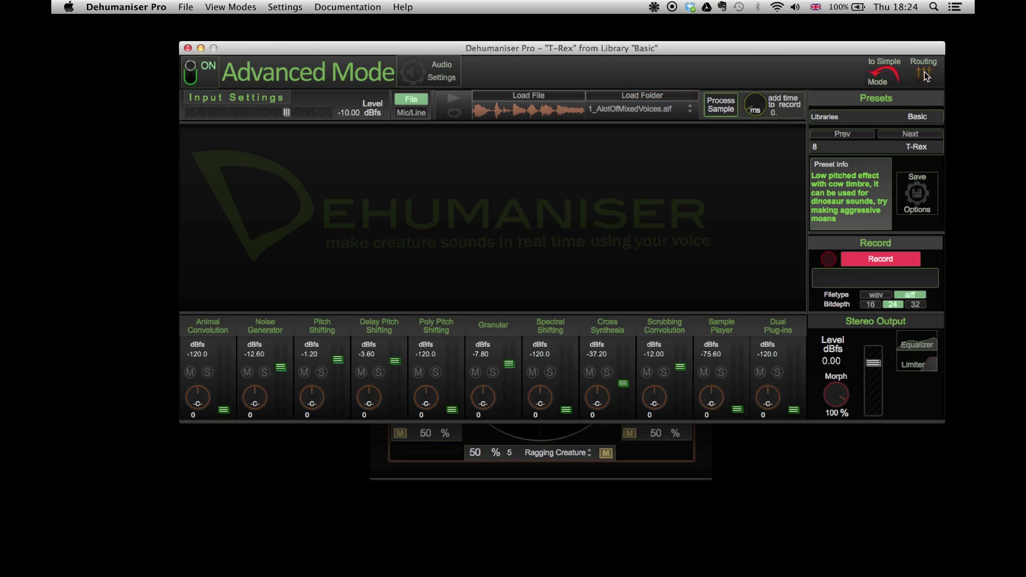
click(924, 75)
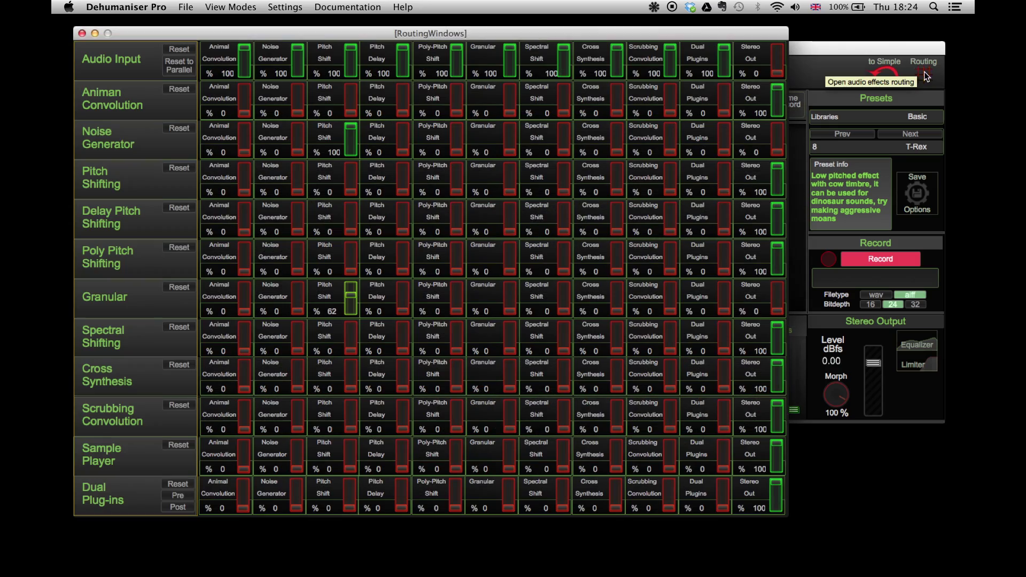
drag(540, 36, 609, 37)
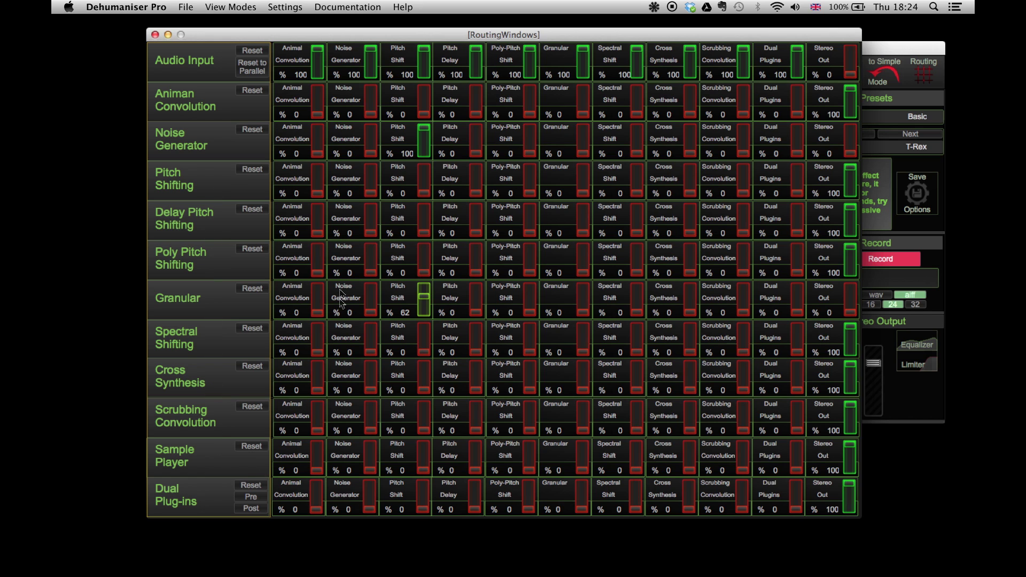
mouse_move(317, 116)
mouse_down()
mouse_move(318, 103)
mouse_move(318, 116)
mouse_up()
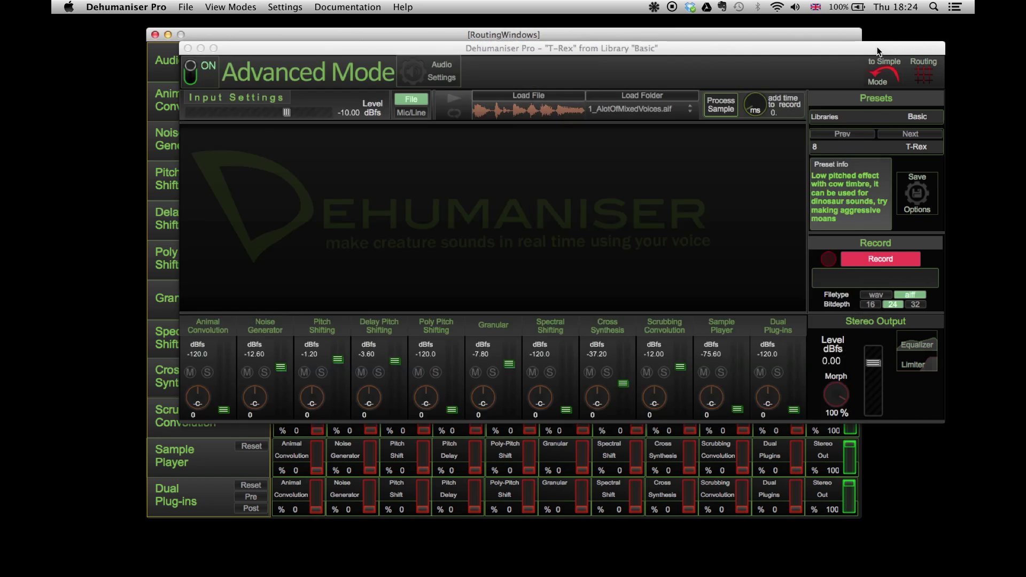
click(879, 50)
Step: Push up the Poly Pitch Shifting, Animal Convolution and Spectral Shifting faders, then reposition the routing matrix in front
drag(458, 408, 459, 374)
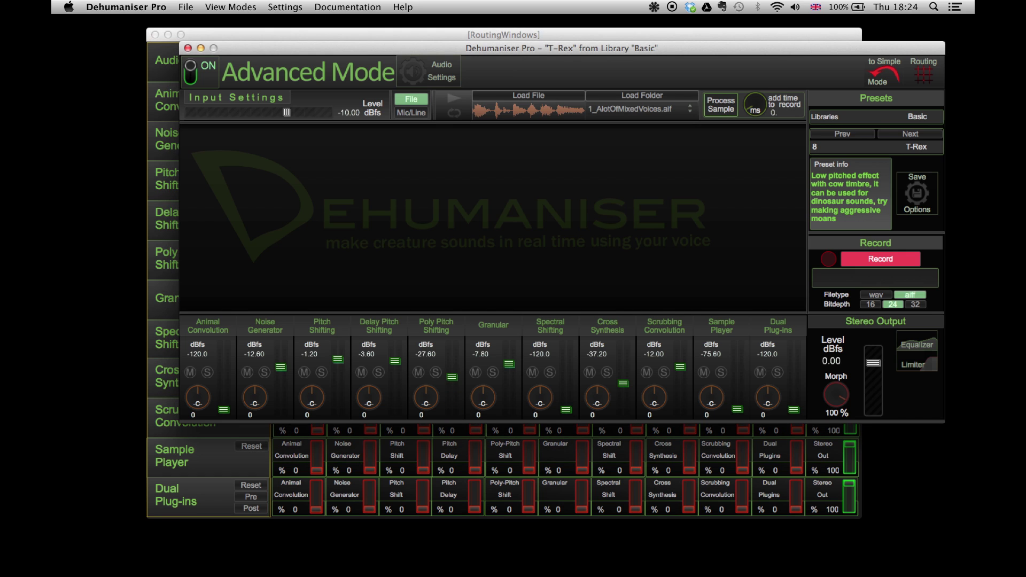
click(436, 320)
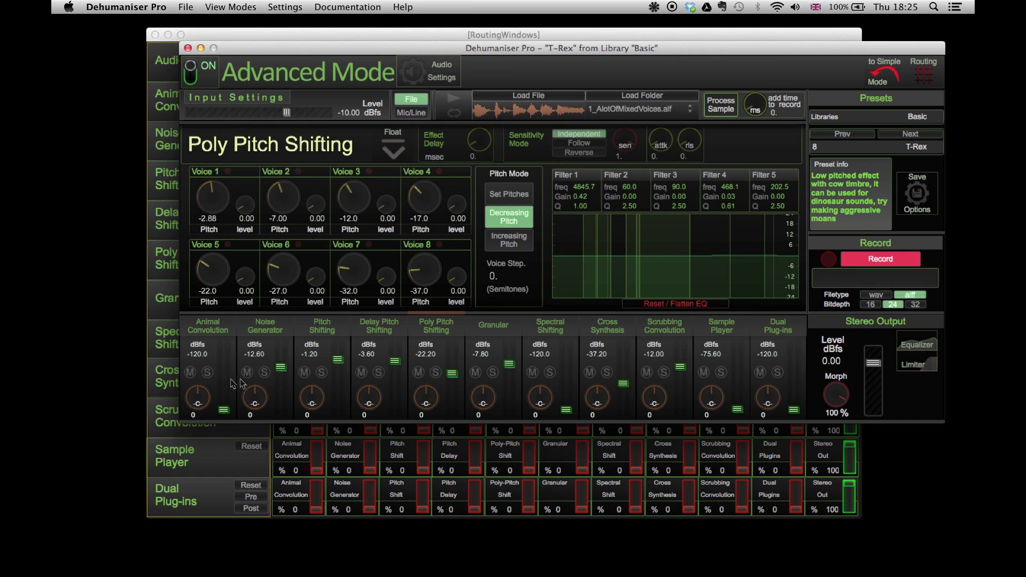
drag(225, 384, 223, 364)
drag(565, 410, 565, 366)
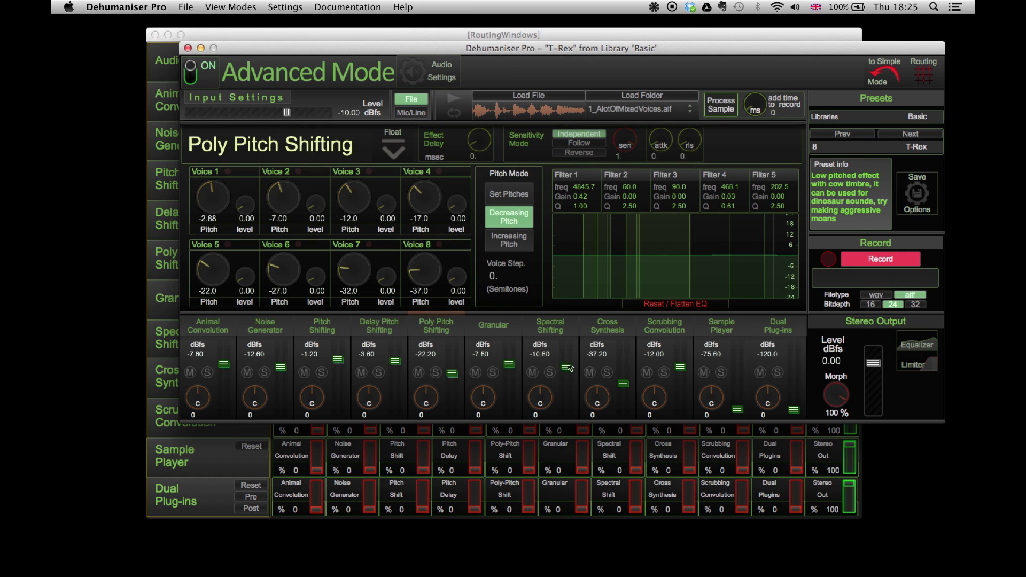
click(922, 72)
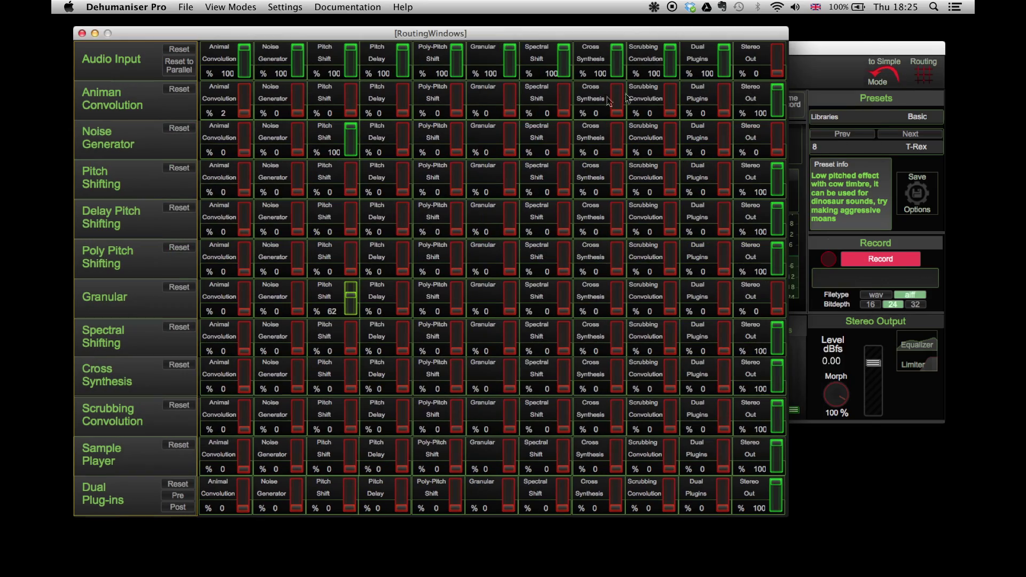
drag(501, 38, 600, 43)
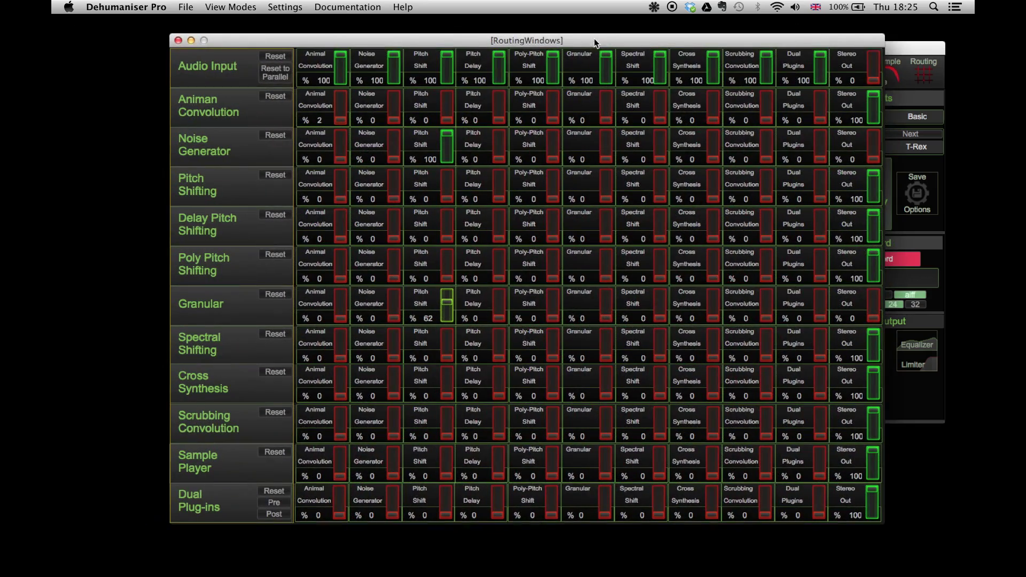
Step: Reset Audio Input's routes so every matrix connection drops to 0%
click(276, 76)
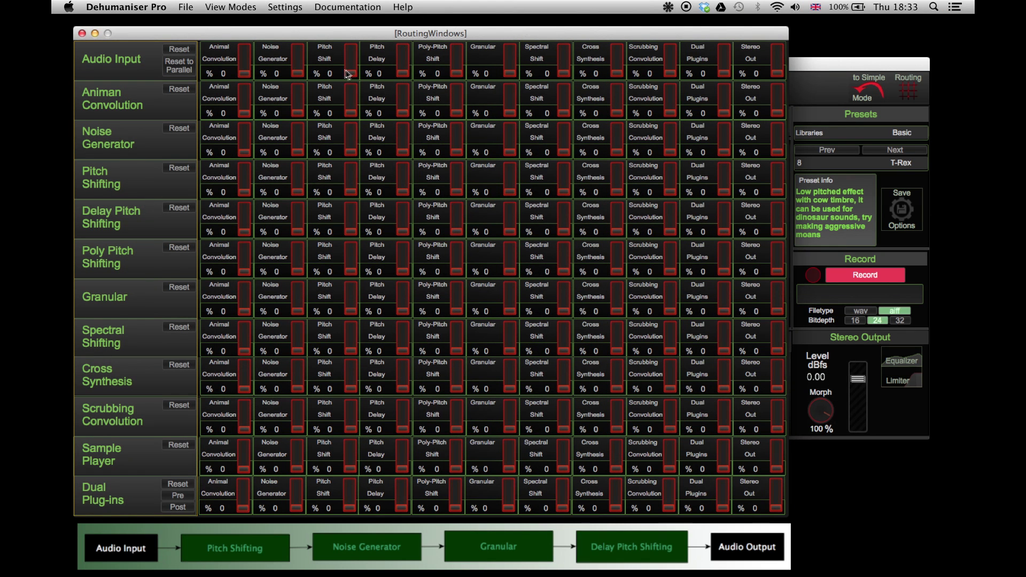
Step: Set Input→Pitch Shifting, →Noise Generator, →Granular, →Delay Pitch Shifting, →Stereo Out routes to 100%
mouse_move(352, 70)
mouse_down()
mouse_move(352, 56)
mouse_move(355, 73)
mouse_up()
drag(298, 192, 298, 165)
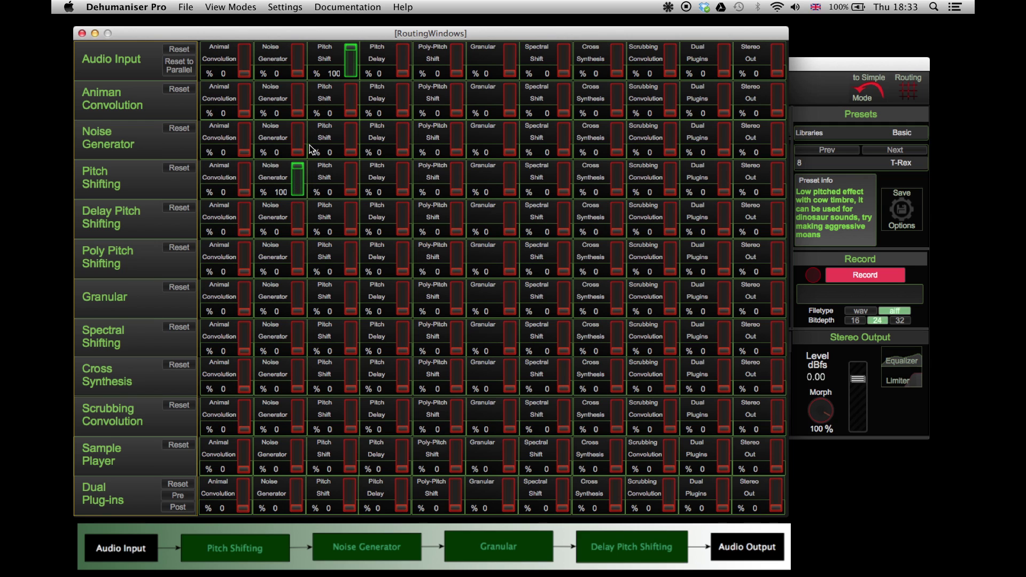
drag(510, 152, 511, 125)
drag(402, 311, 403, 281)
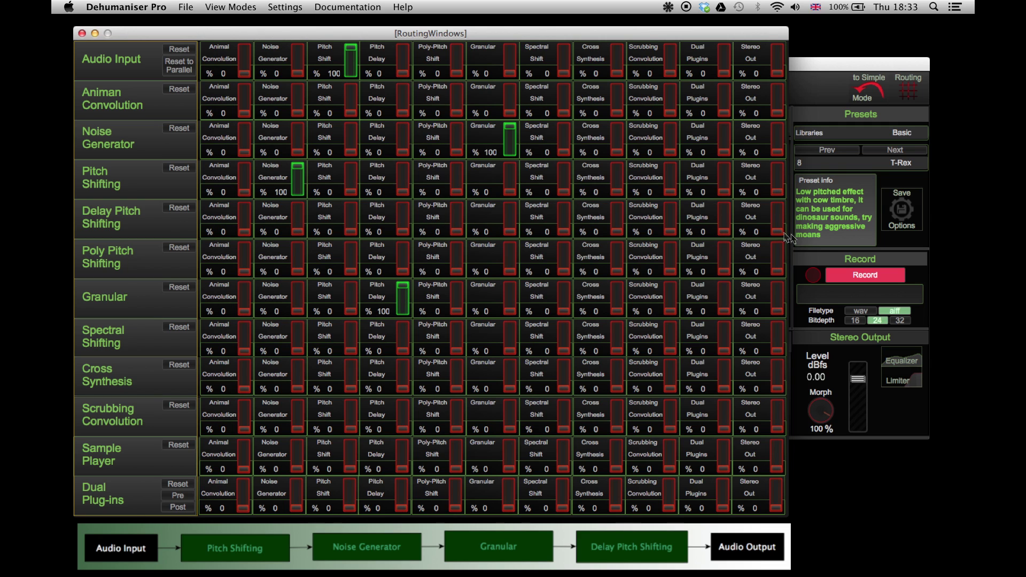
mouse_move(780, 235)
mouse_down()
mouse_move(779, 217)
mouse_move(780, 233)
mouse_up()
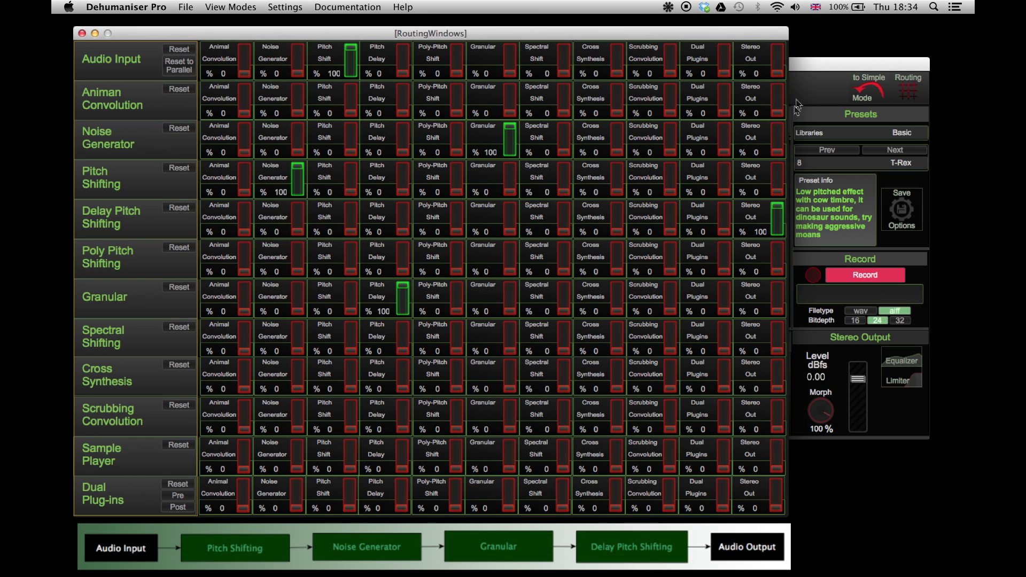
click(800, 67)
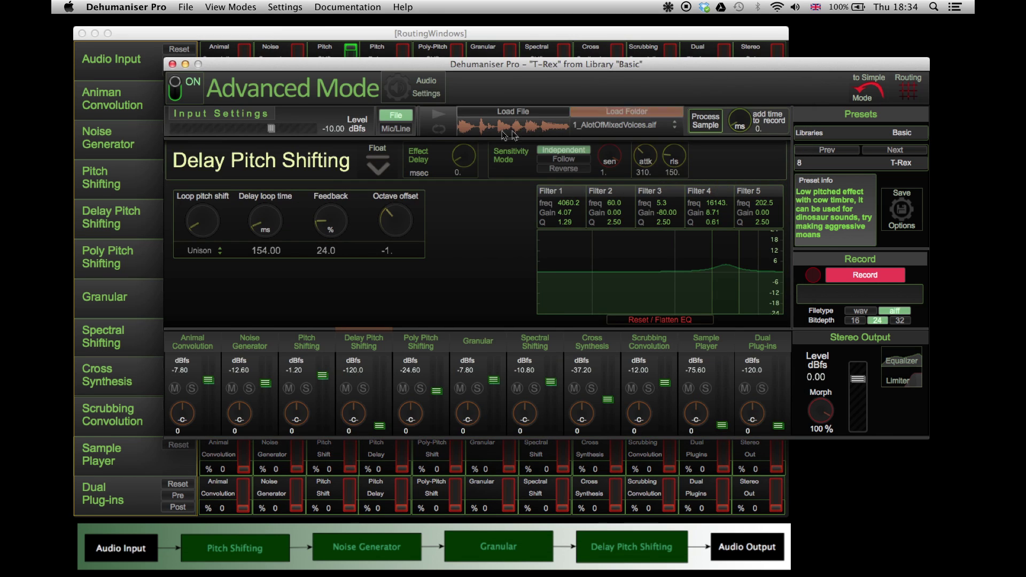
click(439, 116)
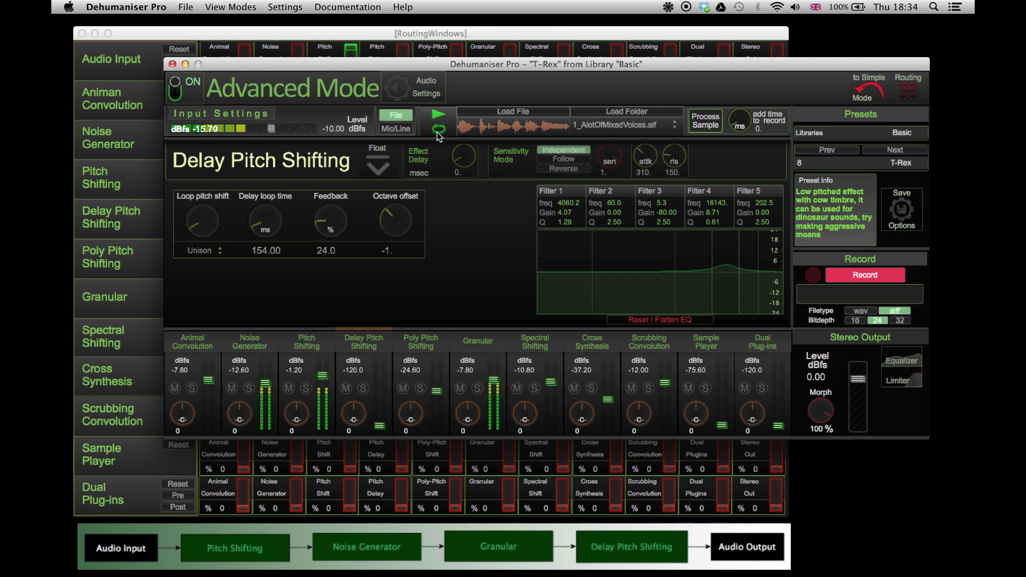
drag(380, 426, 379, 372)
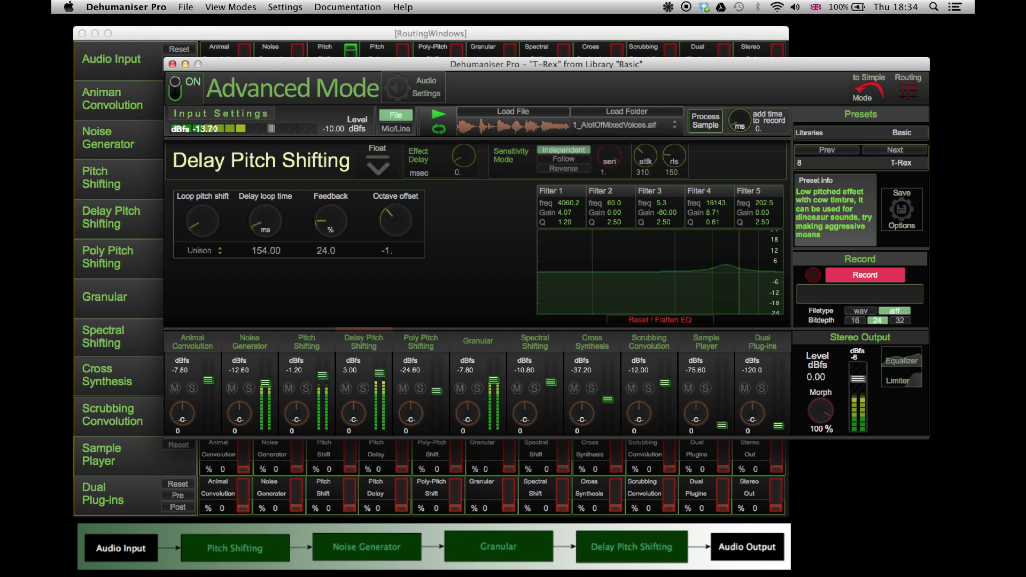
drag(379, 373, 380, 425)
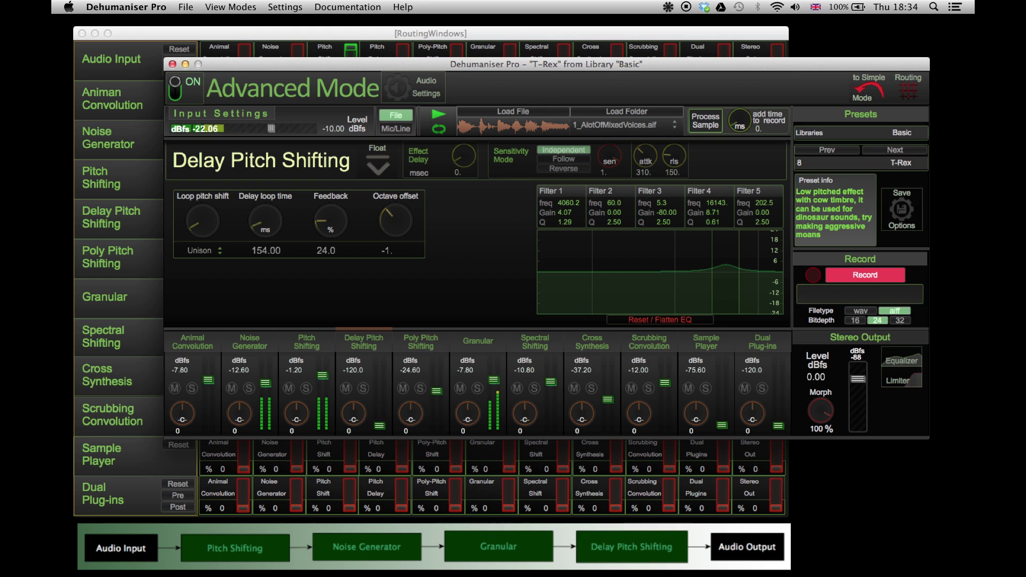
click(438, 114)
click(445, 32)
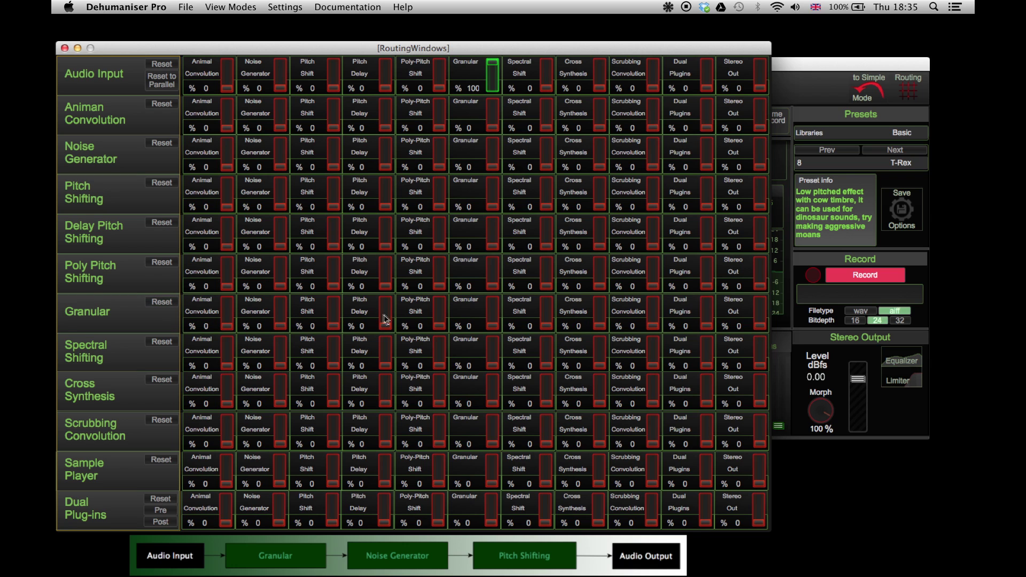
Step: Set Granular→Noise Generator, Noise Generator→Pitch Shifting and Pitch Shifting→Stereo Out routes to 100%
click(280, 319)
drag(279, 317, 279, 299)
click(333, 167)
drag(333, 167, 334, 139)
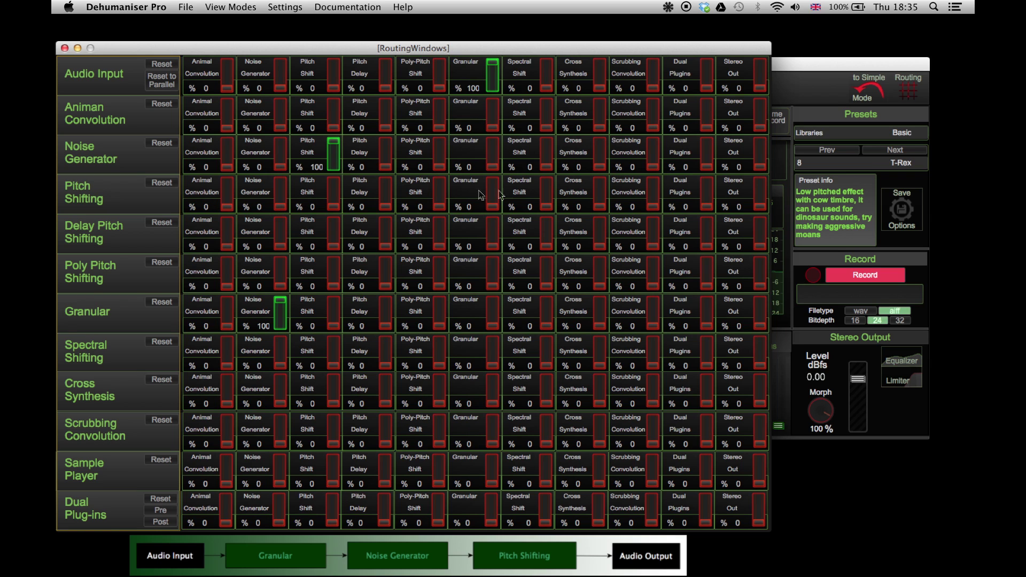
drag(760, 207, 760, 178)
Step: Play back the new chain while adjusting the Pitch Shifting and Granular levels, then stop
click(790, 62)
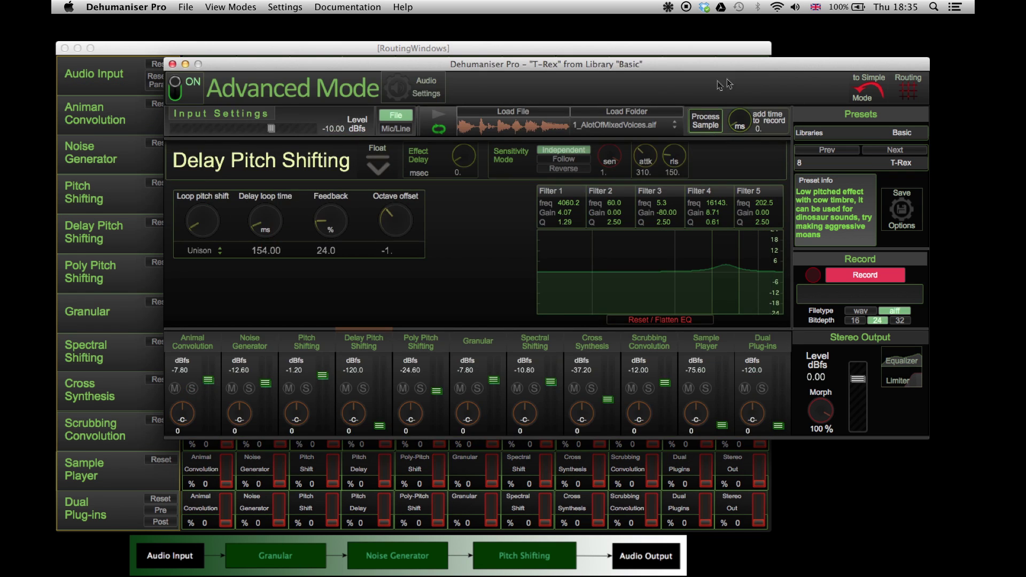
click(438, 117)
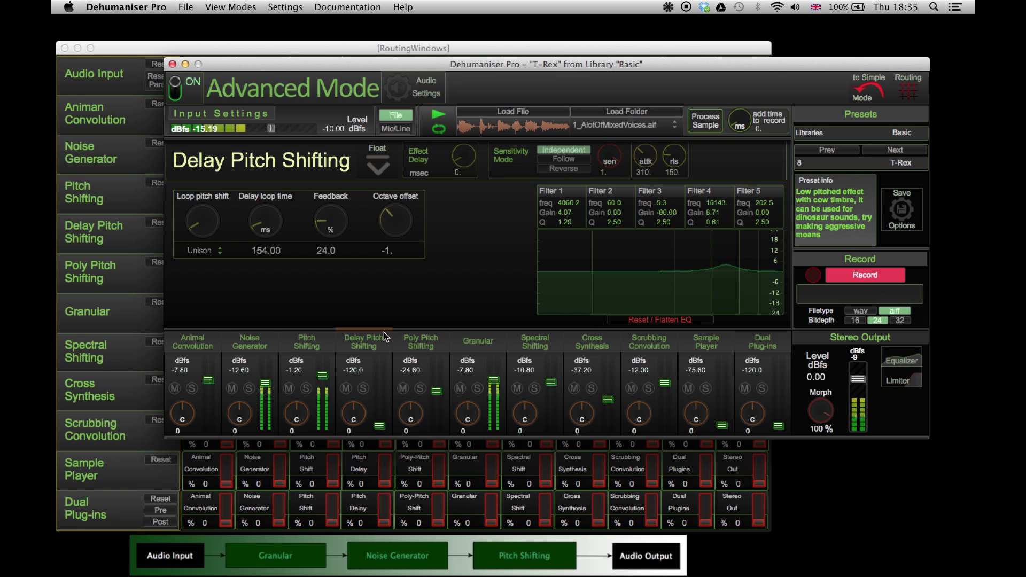
drag(320, 383, 271, 386)
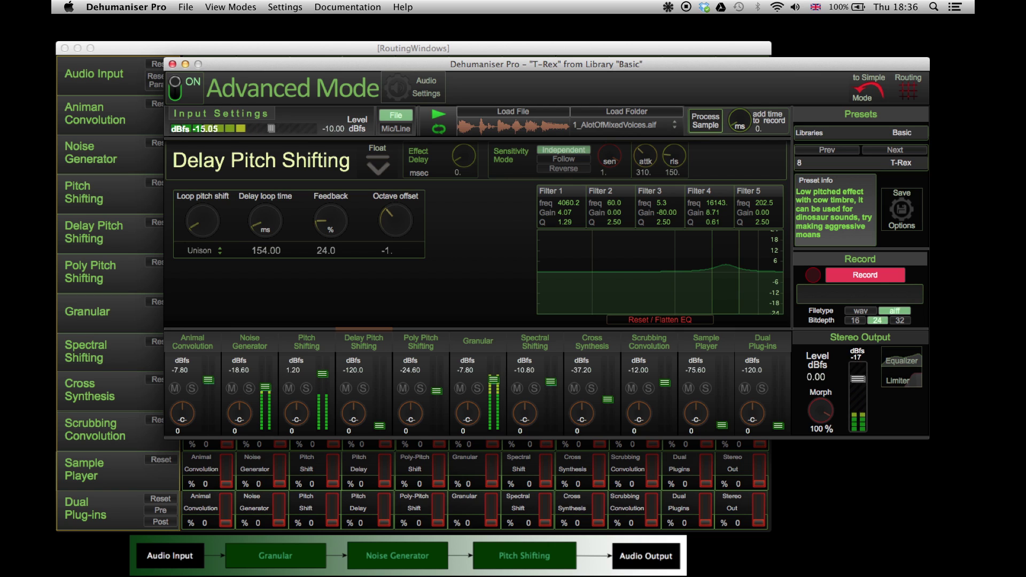
drag(493, 380, 494, 369)
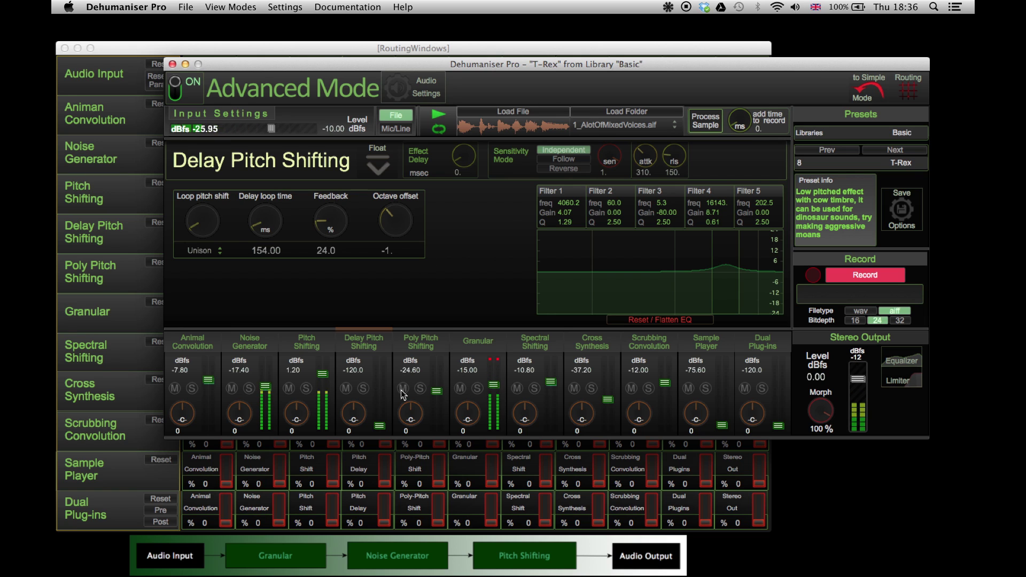
click(439, 116)
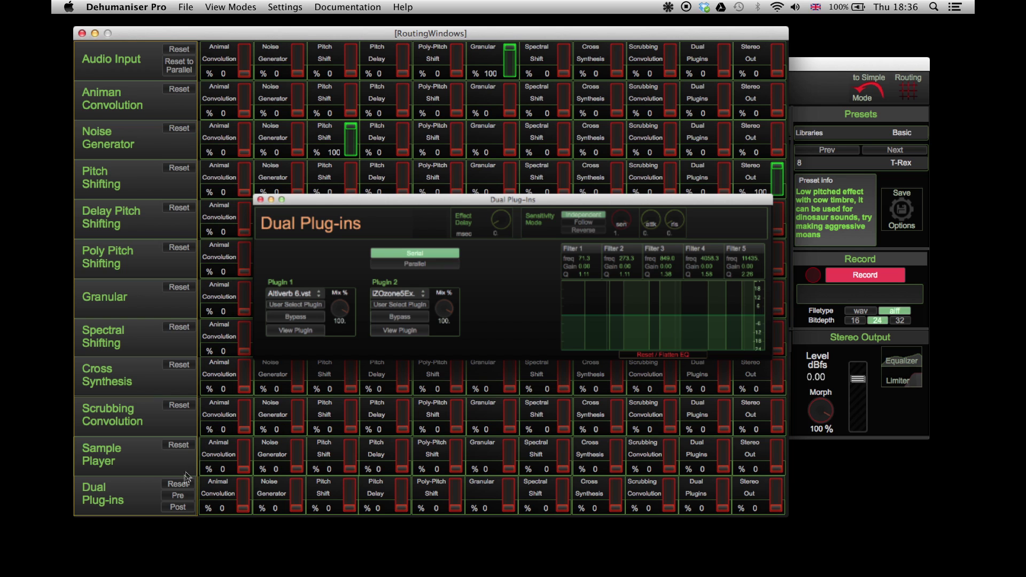
Step: Set the Dual Plug-ins row to Pre so the plug-ins feed every effect
click(180, 494)
click(182, 497)
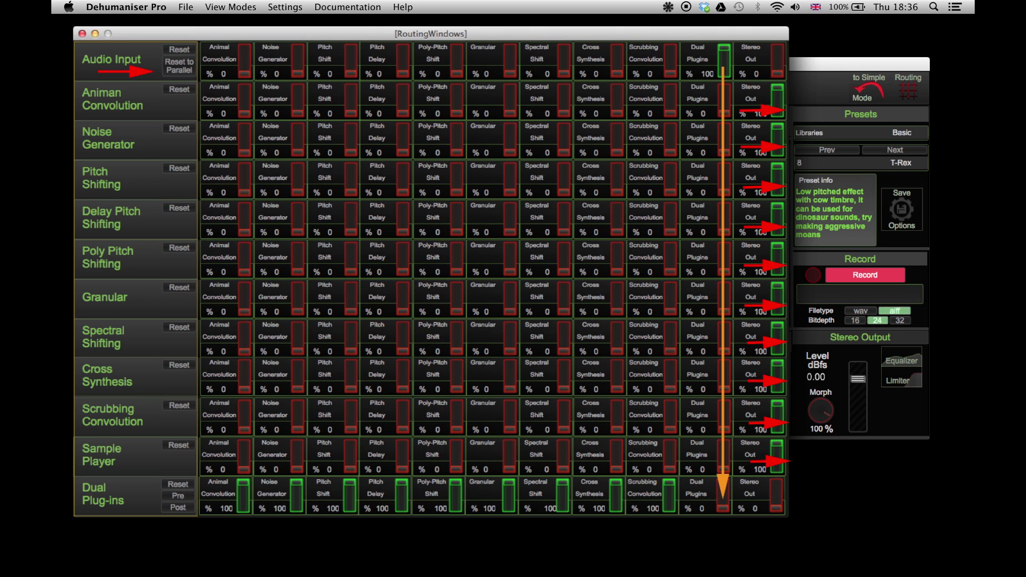
Step: Set the Dual Plug-ins row to Post so they follow every effect before Stereo Out
click(180, 507)
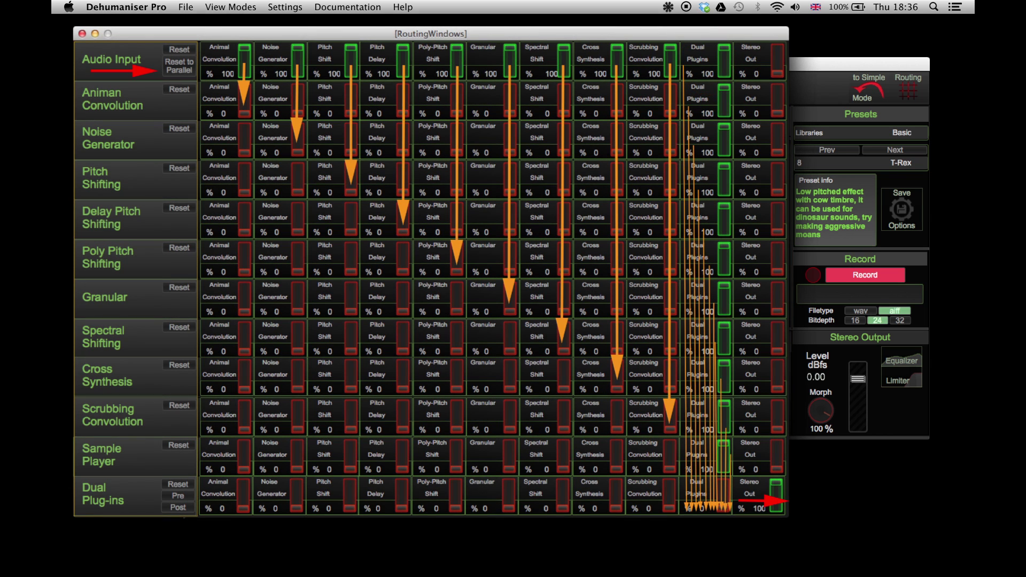
click(180, 507)
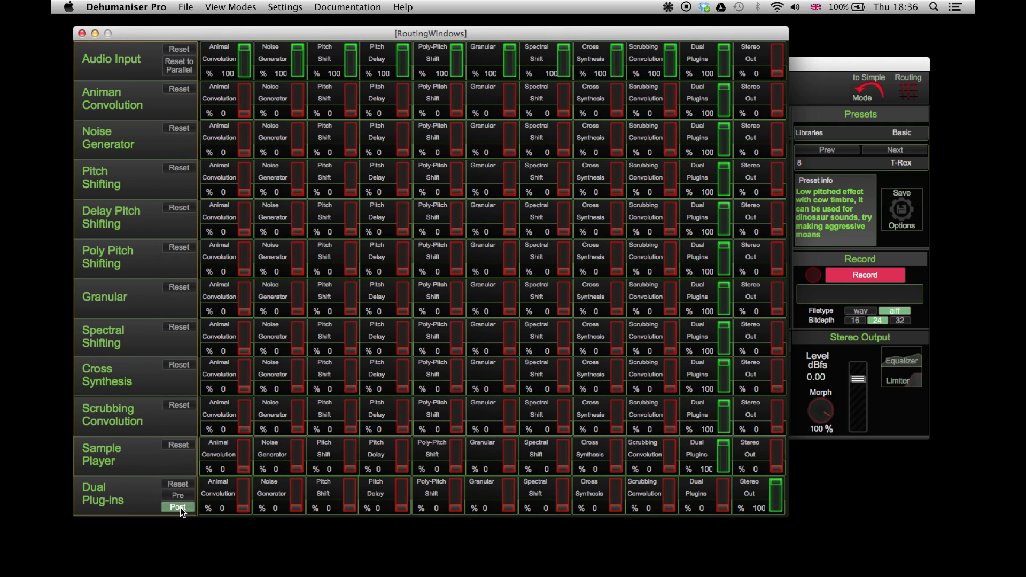
Step: Close the RoutingWindows matrix and turn the Advanced Mode power switch Off
click(82, 33)
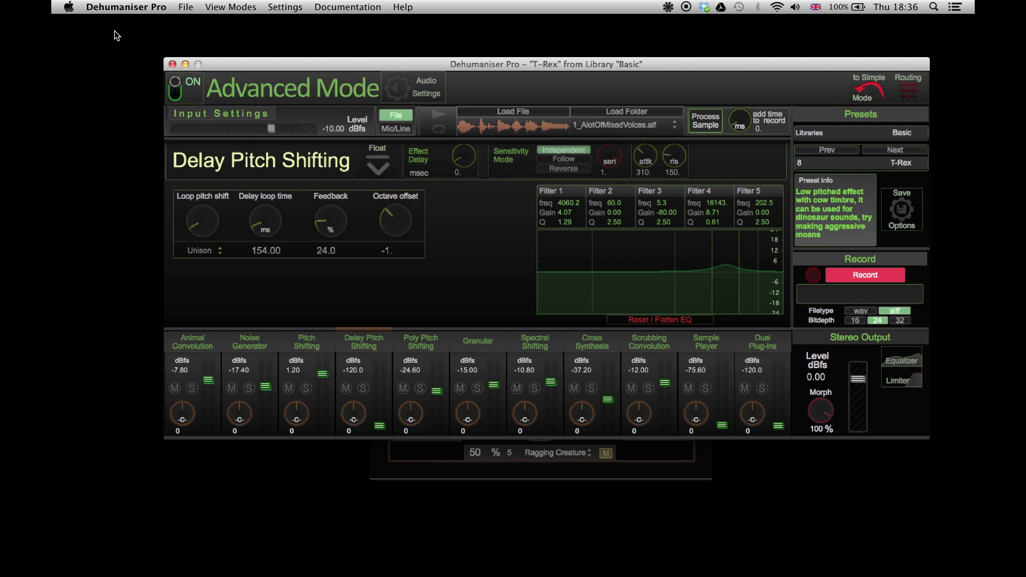
click(181, 81)
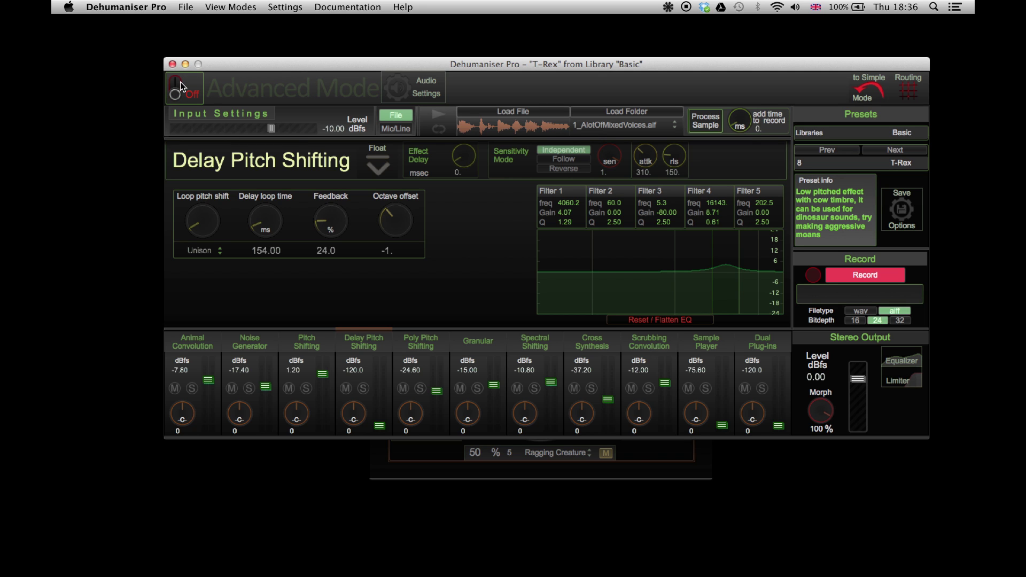